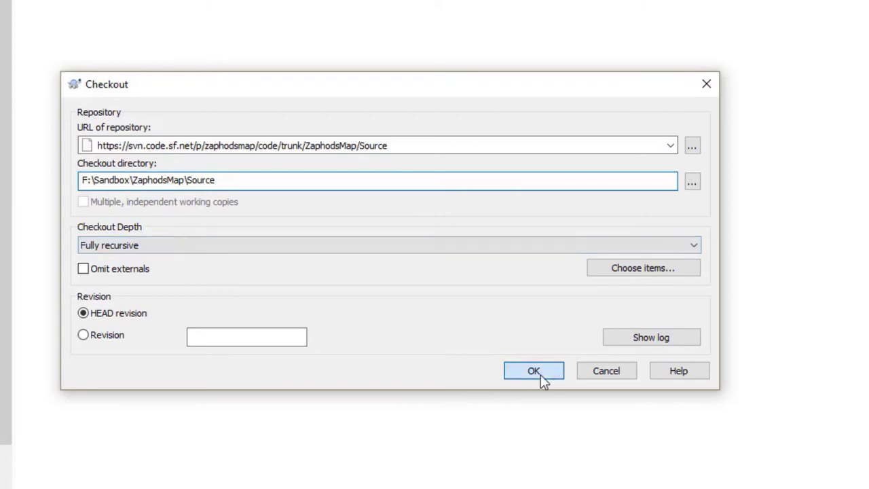
{"action": "left_click", "coordinate": [533, 372]}
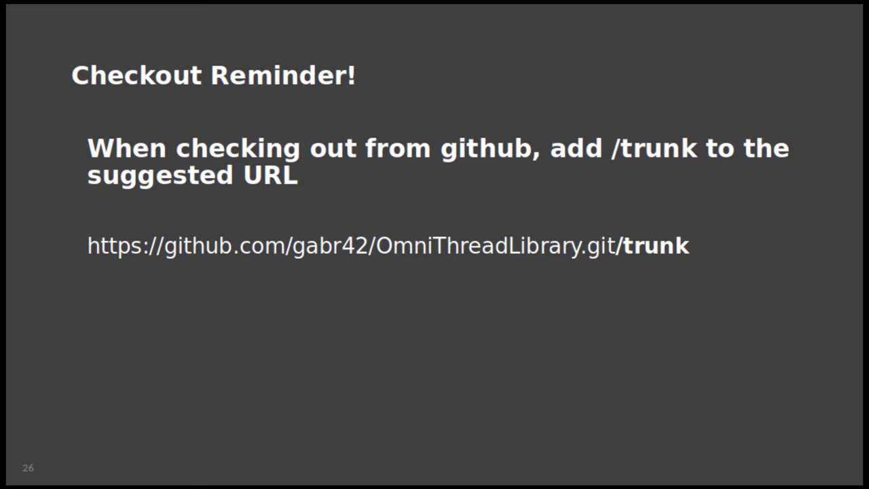
{"action": "key", "text": "Right"}
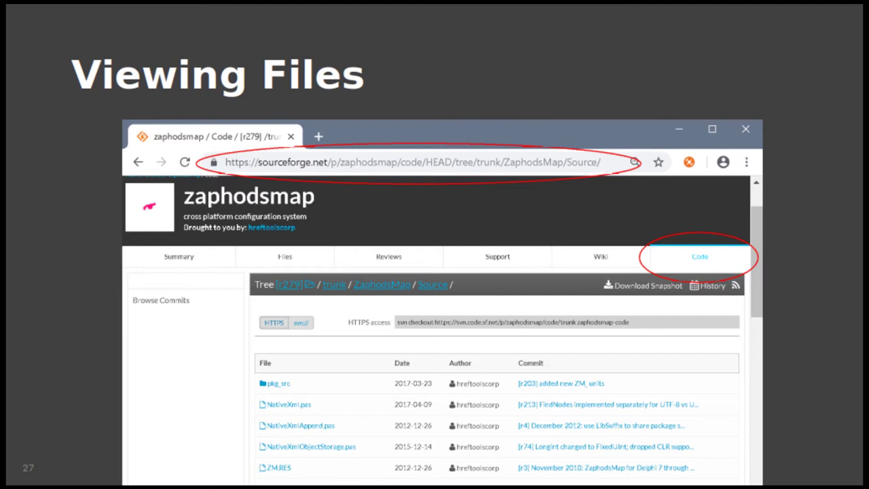
{"action": "key", "text": "Right"}
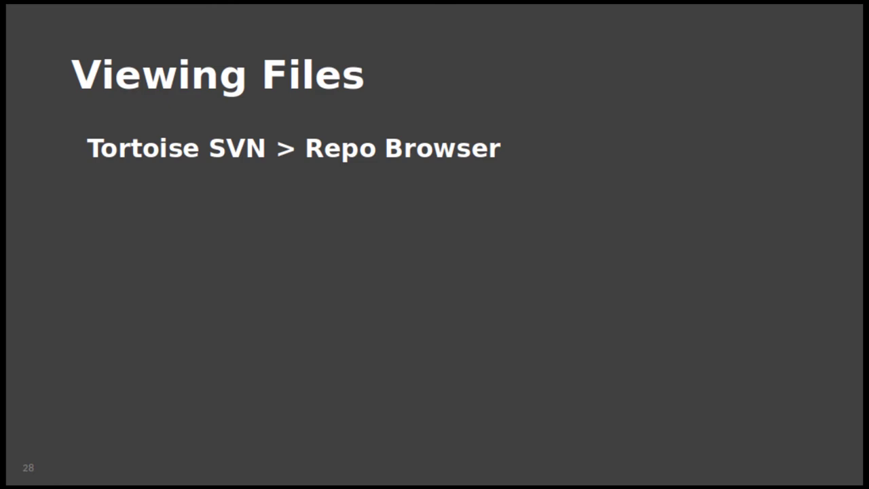
{"action": "key", "text": "Right"}
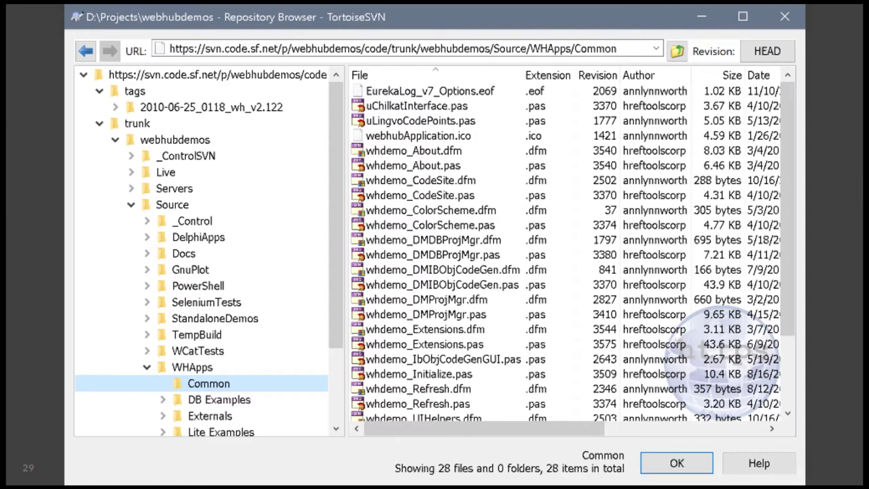
{"action": "key", "text": "Right"}
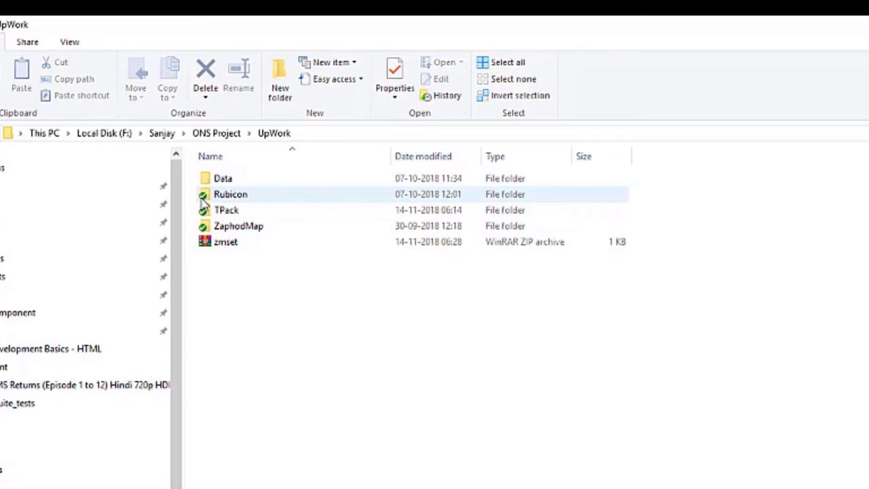
- Open the Rubicon working copy's trunk\rubicon\source folder and look through its Delphi source files
{"action": "double_click", "coordinate": [216, 195]}
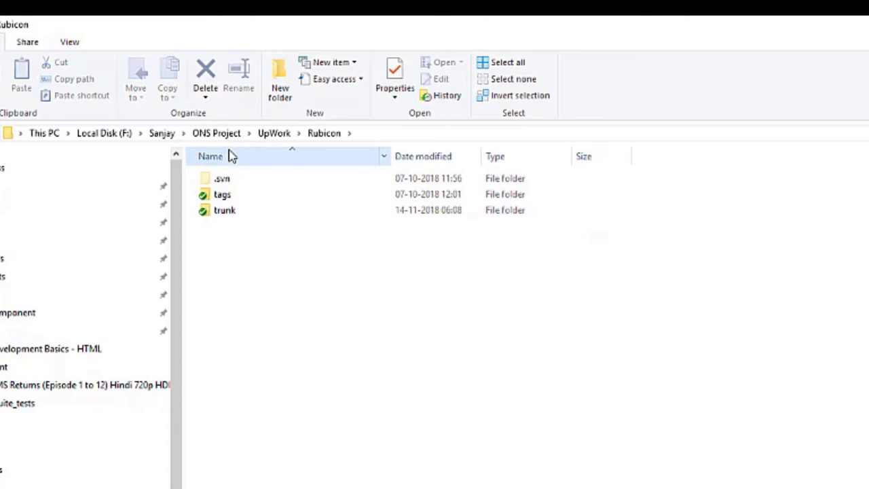
{"action": "double_click", "coordinate": [224, 211]}
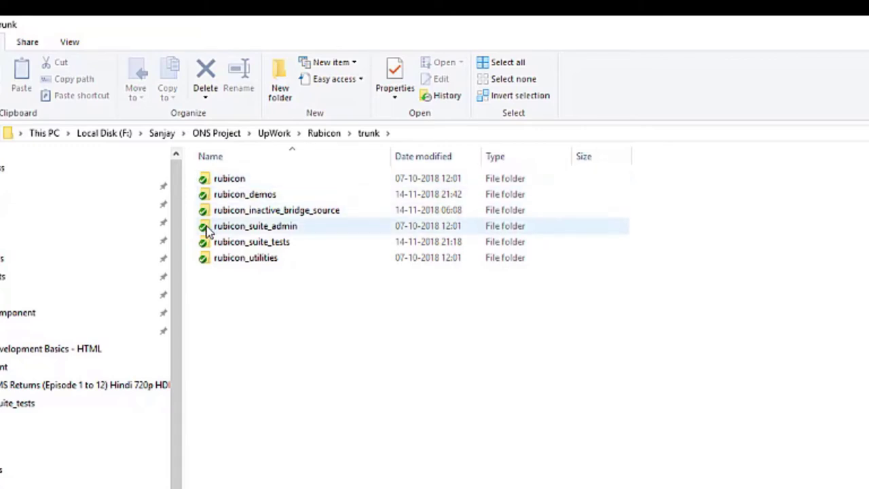
{"action": "double_click", "coordinate": [231, 182]}
{"action": "double_click", "coordinate": [216, 195]}
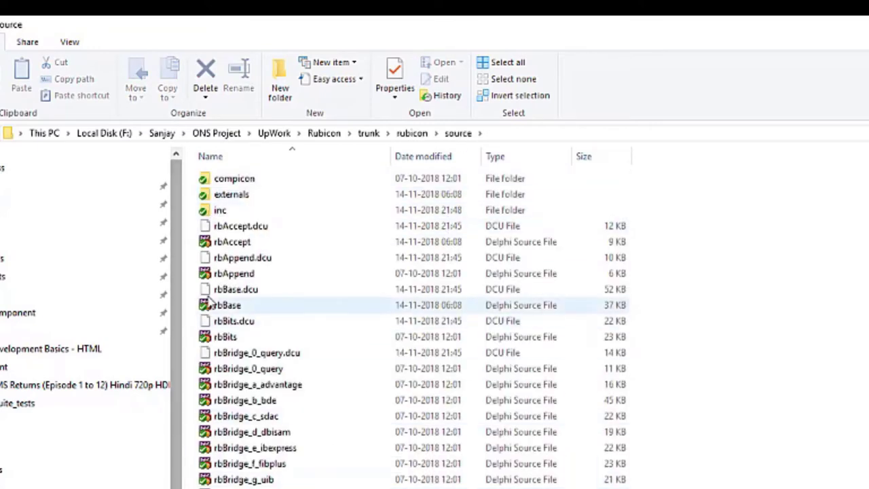
{"action": "scroll", "coordinate": [214, 302], "scroll_direction": "down", "scroll_amount": 3}
{"action": "scroll", "coordinate": [222, 312], "scroll_direction": "down", "scroll_amount": 12}
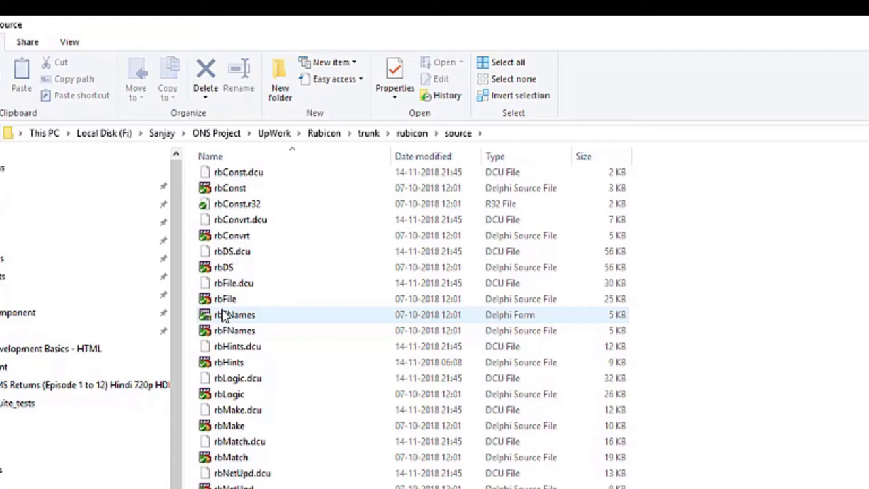
{"action": "scroll", "coordinate": [223, 315], "scroll_direction": "down", "scroll_amount": 9}
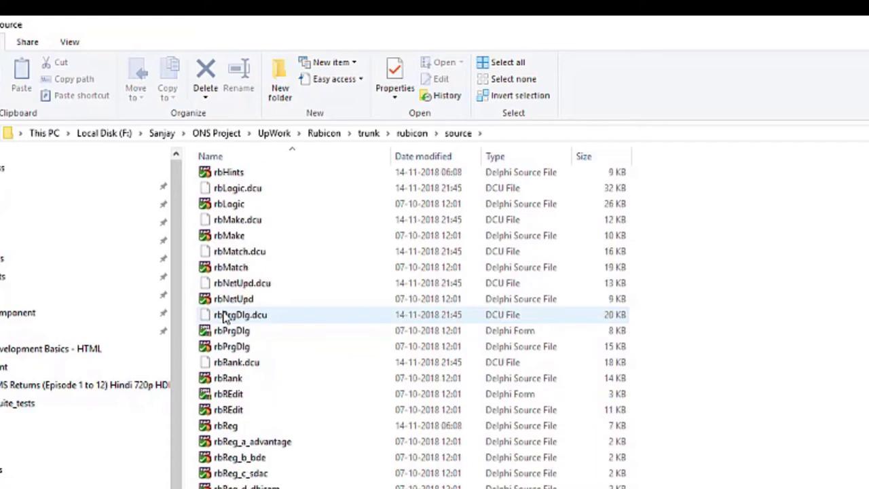
{"action": "scroll", "coordinate": [222, 316], "scroll_direction": "down", "scroll_amount": 1}
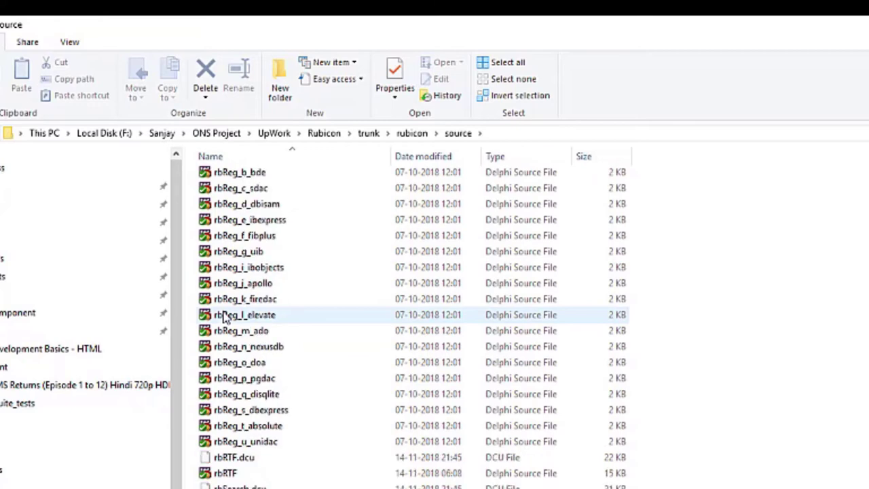
- Go back to Rubicon's trunk folder and view the demo projects in rubicon_demos
{"action": "left_click", "coordinate": [402, 136]}
{"action": "left_click", "coordinate": [368, 136]}
{"action": "double_click", "coordinate": [256, 196]}
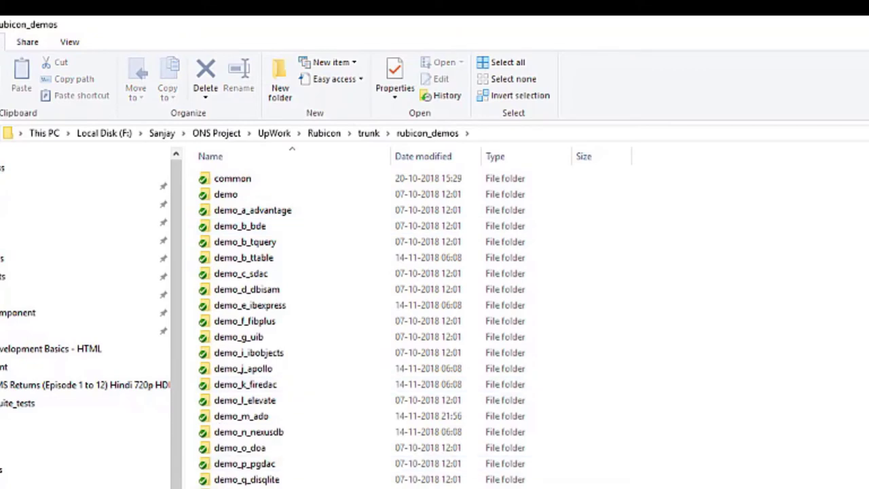
- Return to the Rubicon root folder, run an SVN update on it and close the update report
{"action": "left_click", "coordinate": [369, 136]}
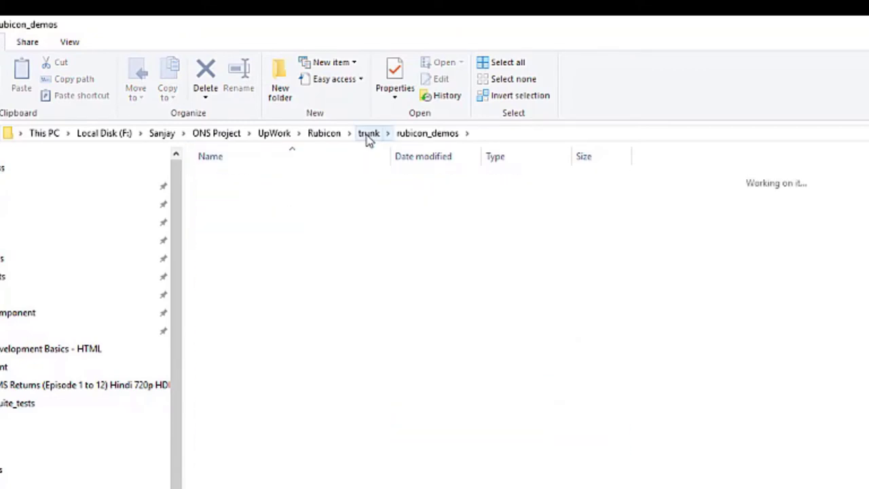
{"action": "left_click", "coordinate": [320, 138]}
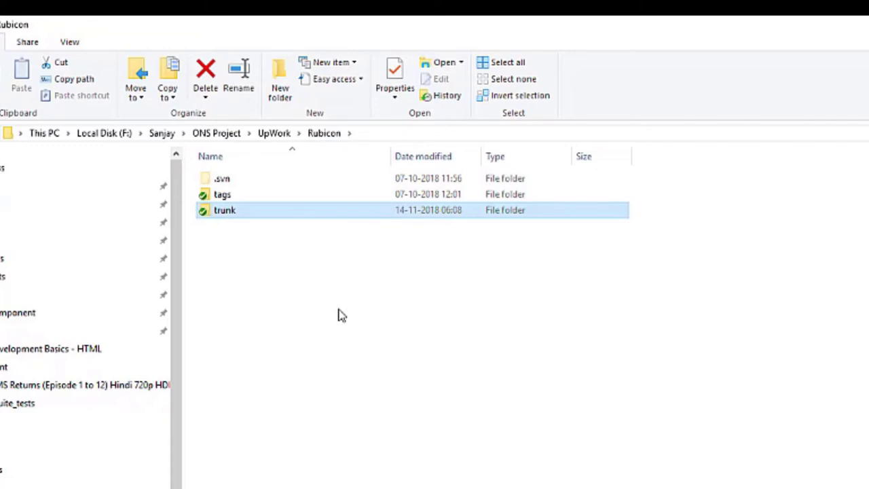
{"action": "right_click", "coordinate": [339, 309]}
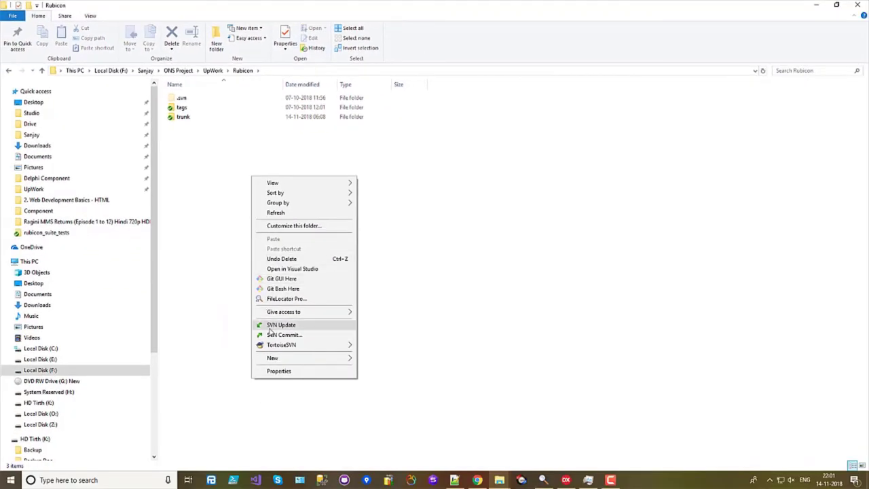
{"action": "left_click", "coordinate": [295, 326]}
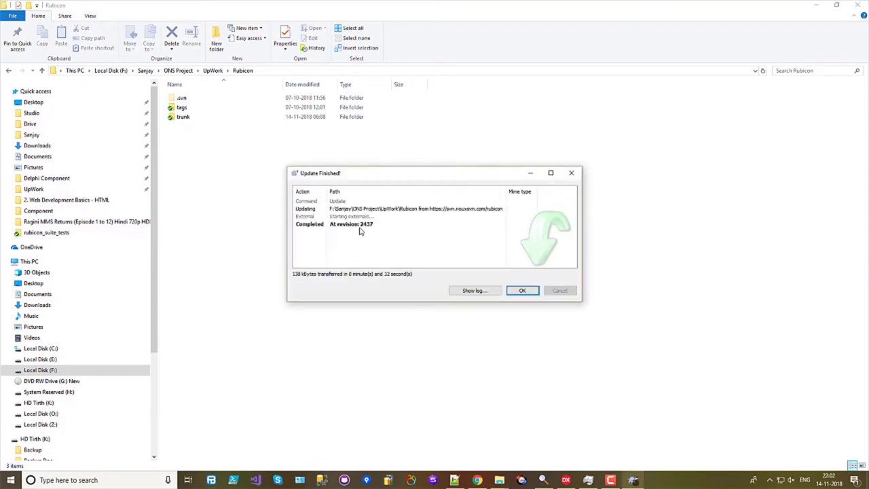
{"action": "left_click", "coordinate": [521, 292]}
- Run an SVN update on the TPack folder inside UpWork and close the update report
{"action": "left_click", "coordinate": [213, 70]}
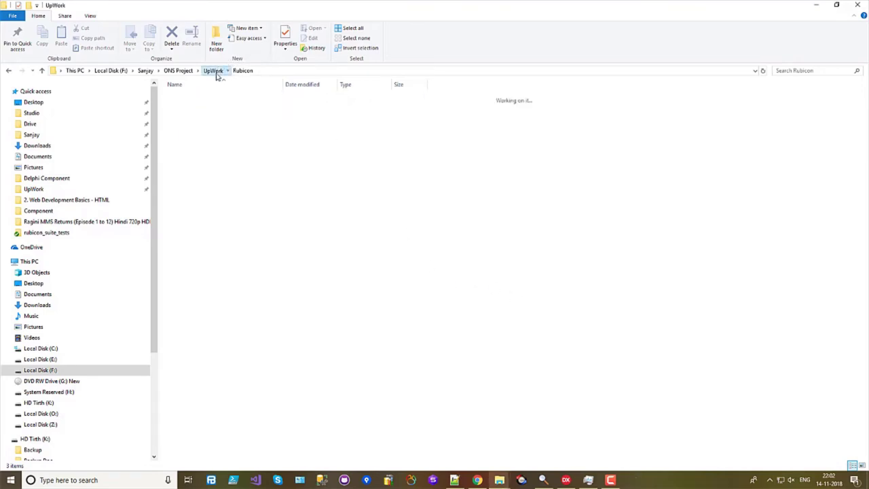
{"action": "double_click", "coordinate": [191, 118]}
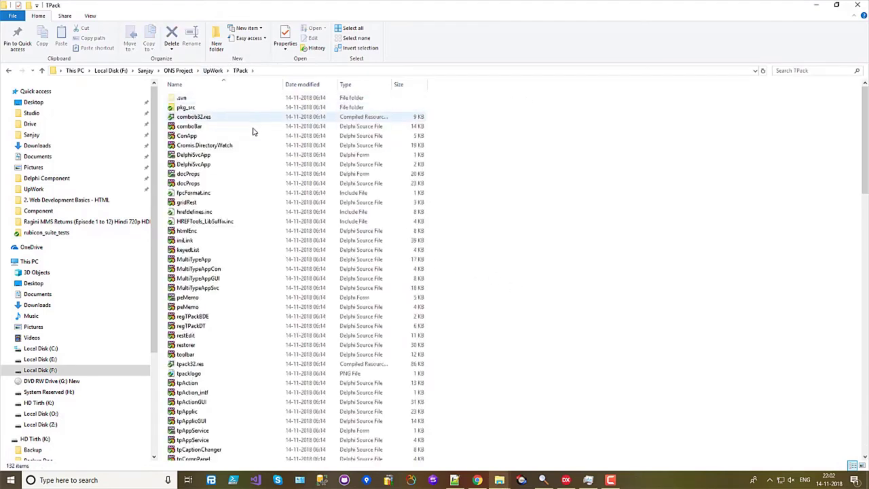
{"action": "right_click", "coordinate": [494, 194]}
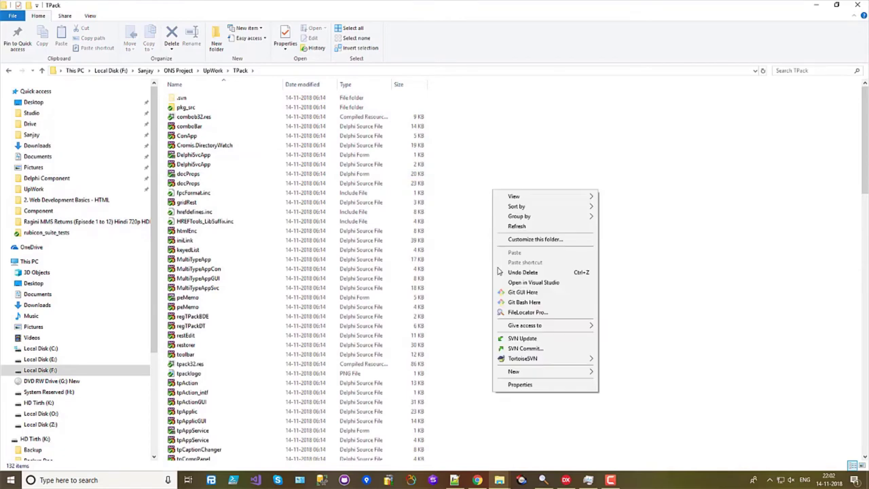
{"action": "left_click", "coordinate": [523, 338]}
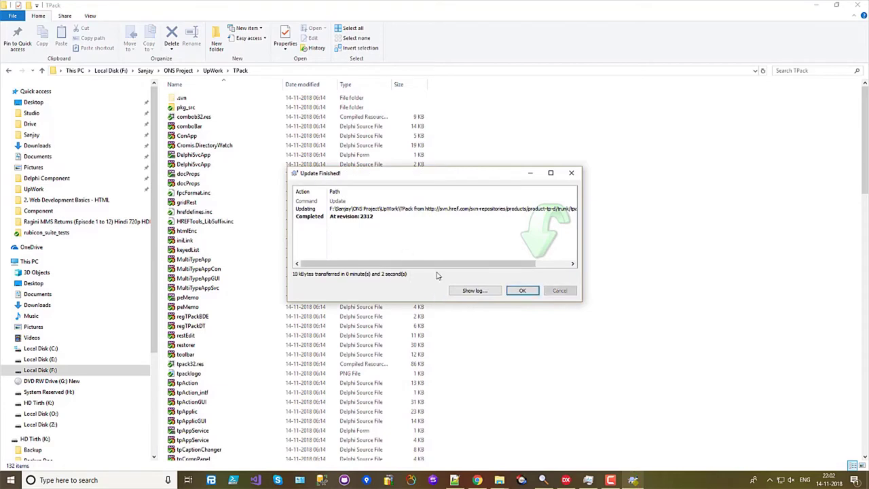
{"action": "left_click", "coordinate": [524, 294]}
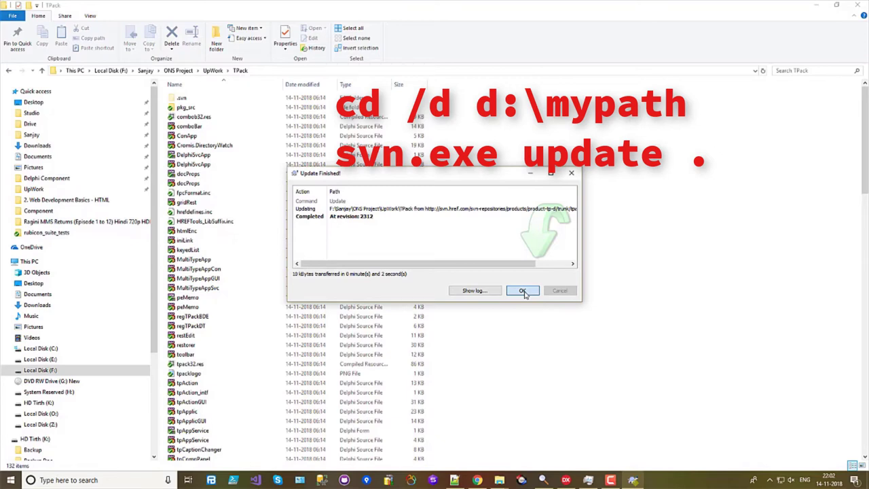
{"action": "left_click", "coordinate": [523, 291]}
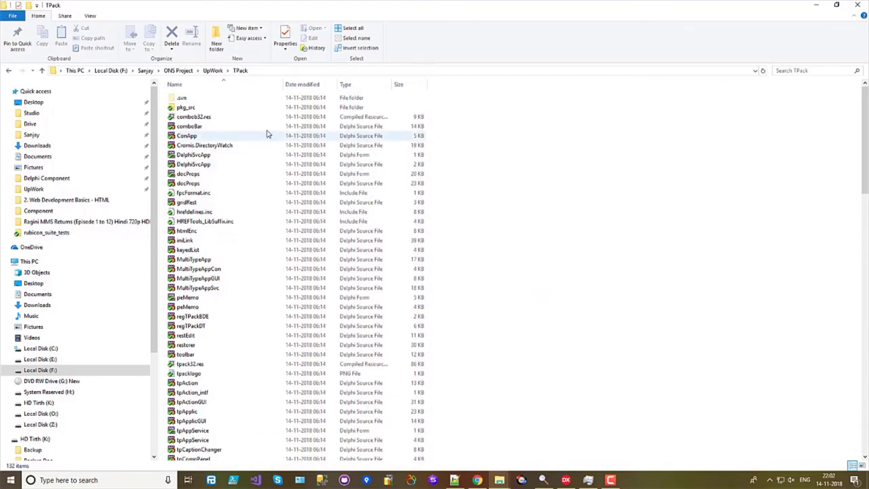
- Switch to Delphi and examine the 32-bit Windows library path list in the Delphi library options, enlarging the Directories dialog
{"action": "left_click", "coordinate": [563, 480]}
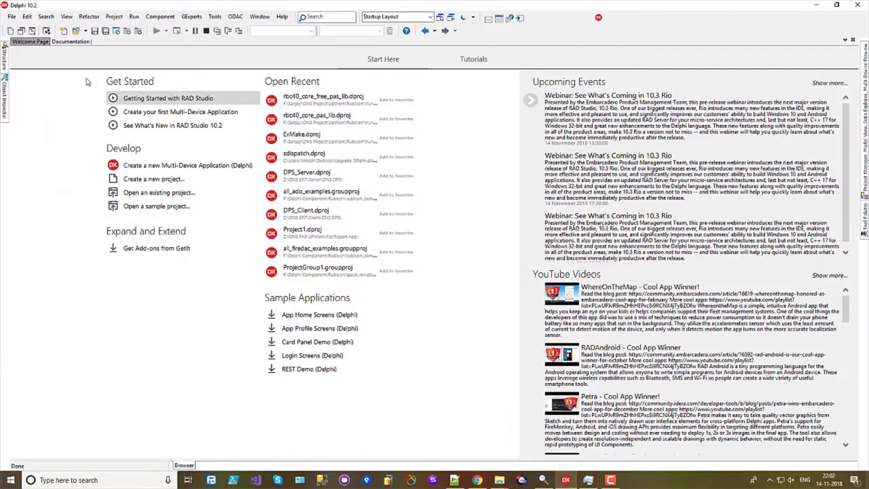
{"action": "left_click", "coordinate": [215, 17]}
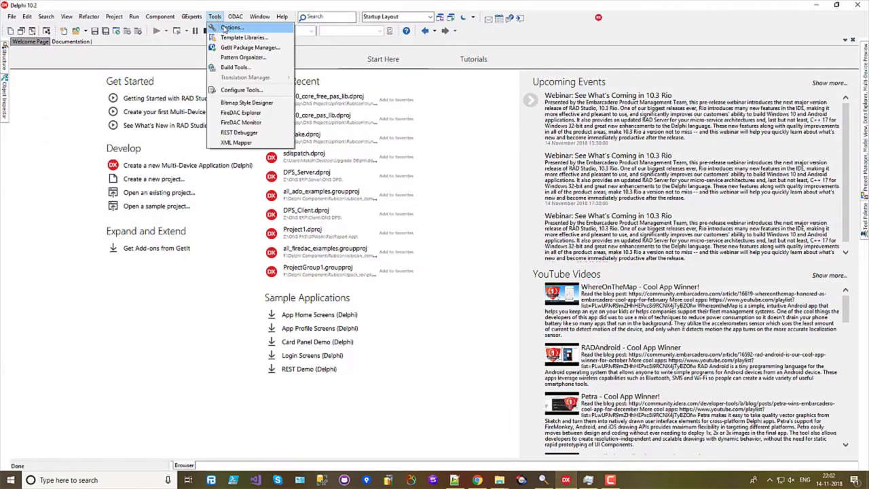
{"action": "left_click", "coordinate": [224, 29]}
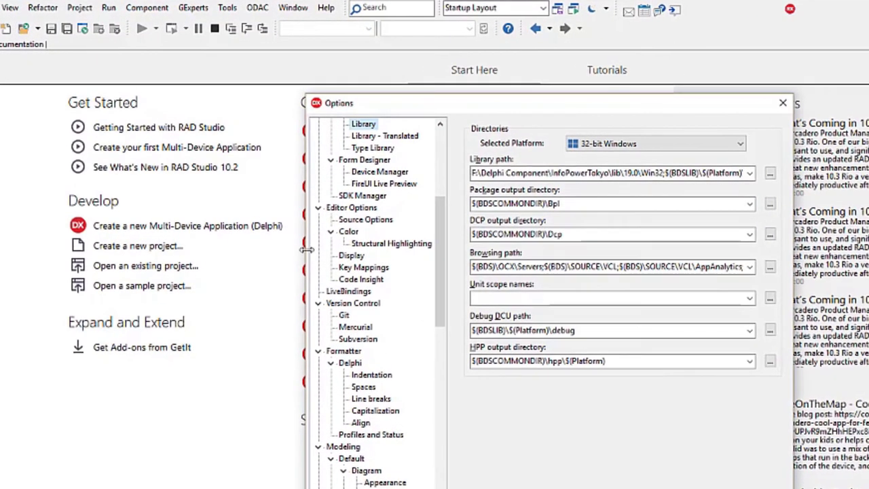
{"action": "scroll", "coordinate": [363, 341], "scroll_direction": "up", "scroll_amount": 2}
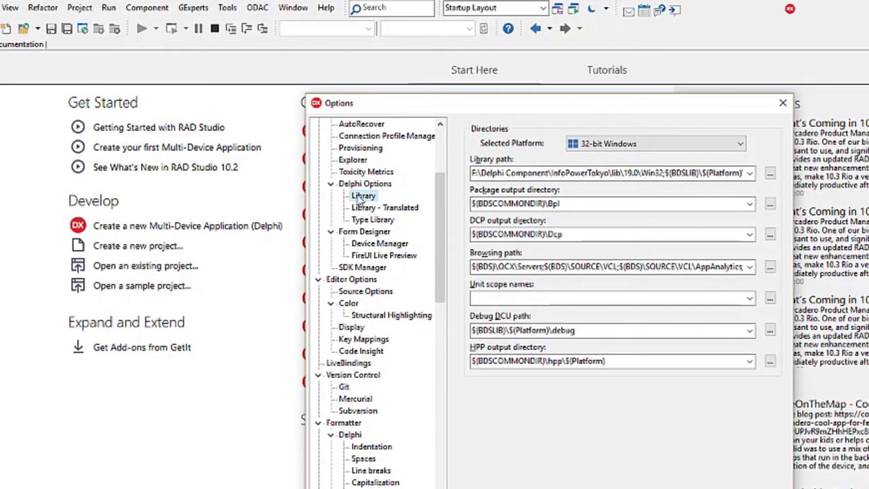
{"action": "left_click", "coordinate": [770, 173]}
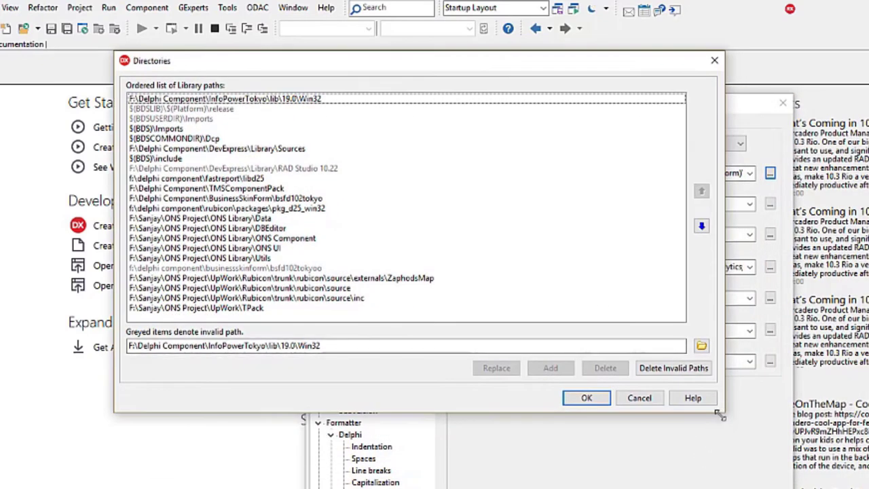
{"action": "left_click_drag", "start_coordinate": [718, 411], "coordinate": [868, 488]}
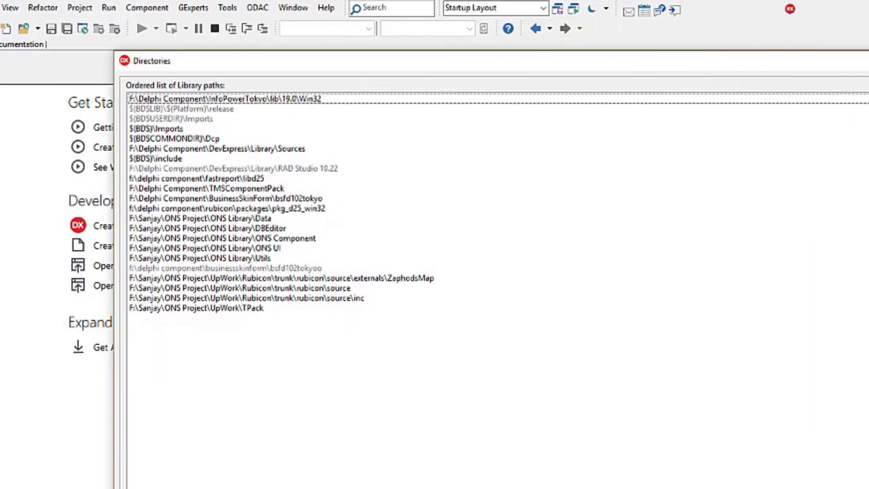
{"action": "left_click", "coordinate": [135, 280]}
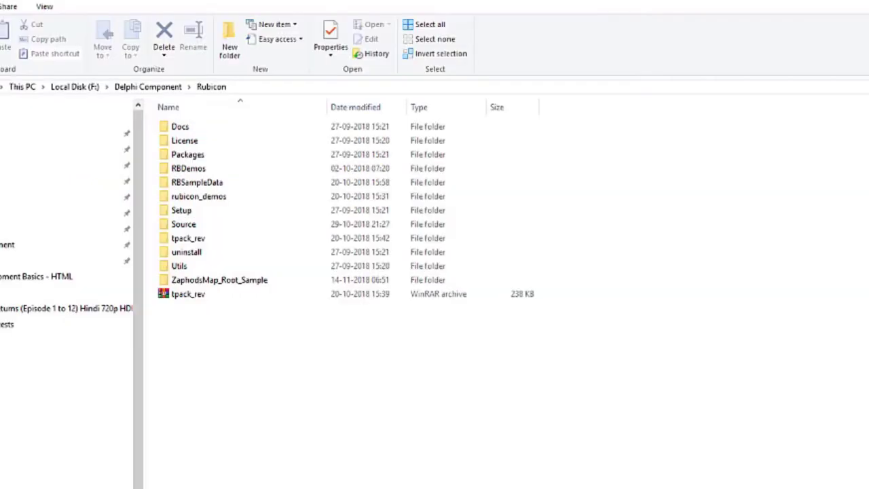
- Switch to File Explorer and open UpWork\Rubicon\trunk\rubicon\source\externals\ZaphodsMap to view the files behind that library path
{"action": "mouse_move", "coordinate": [499, 480]}
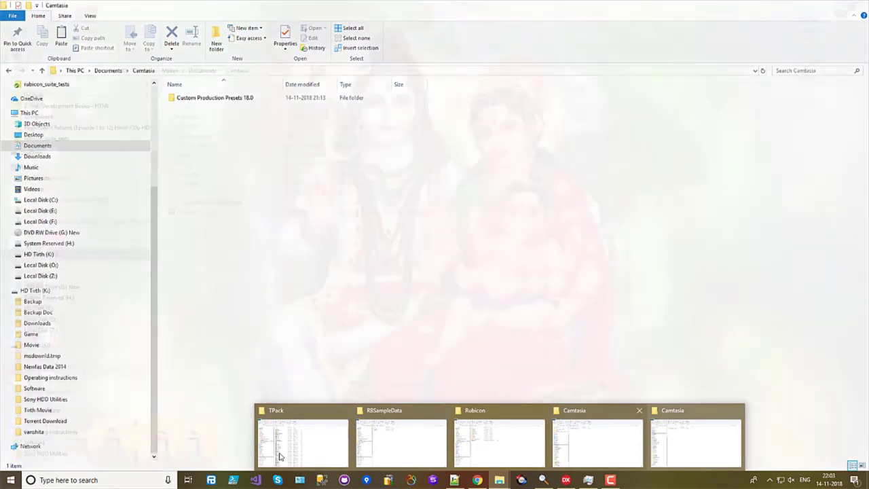
{"action": "left_click", "coordinate": [302, 451]}
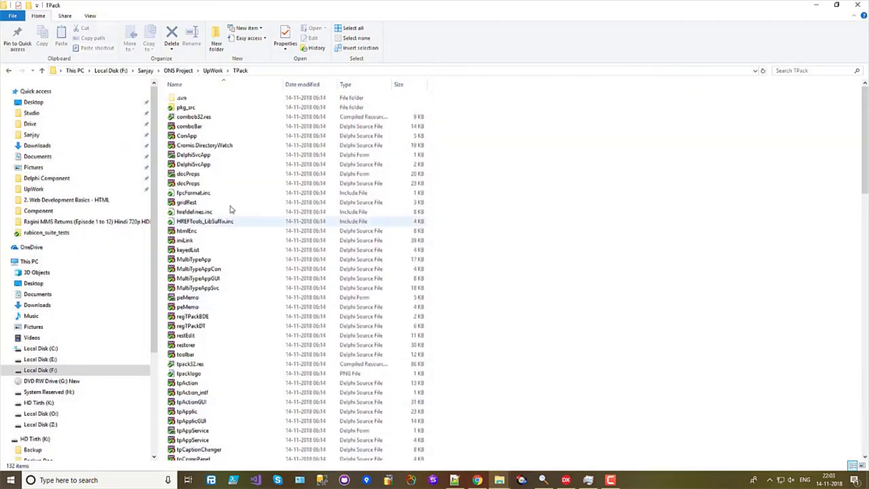
{"action": "left_click", "coordinate": [214, 72]}
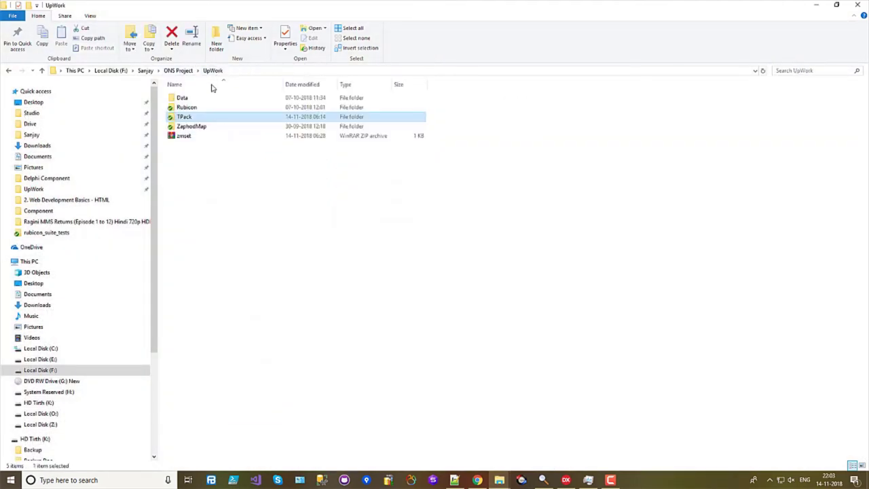
{"action": "double_click", "coordinate": [183, 107]}
{"action": "double_click", "coordinate": [183, 116]}
{"action": "double_click", "coordinate": [187, 98]}
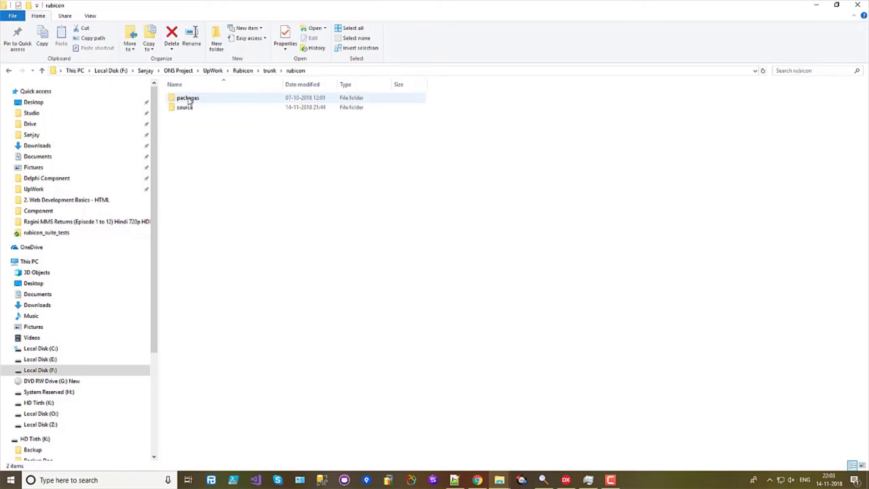
{"action": "double_click", "coordinate": [185, 107]}
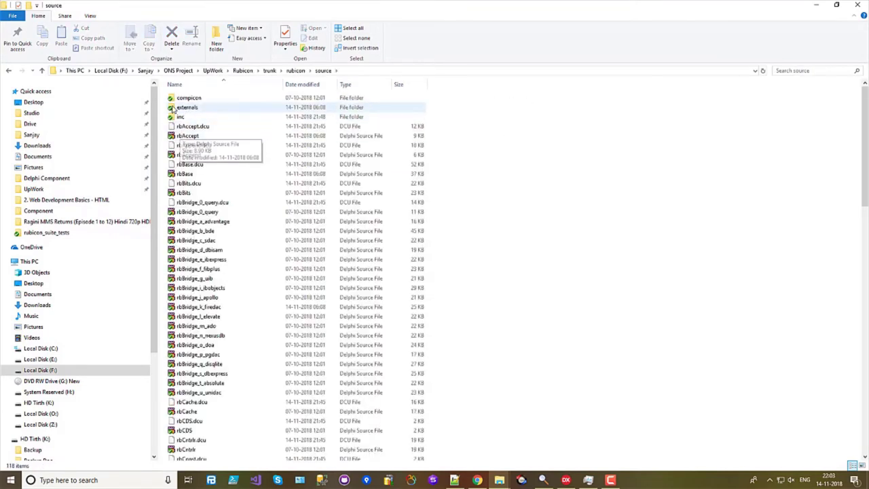
{"action": "left_click", "coordinate": [183, 108]}
{"action": "double_click", "coordinate": [183, 109]}
{"action": "left_click", "coordinate": [179, 110]}
{"action": "double_click", "coordinate": [179, 109]}
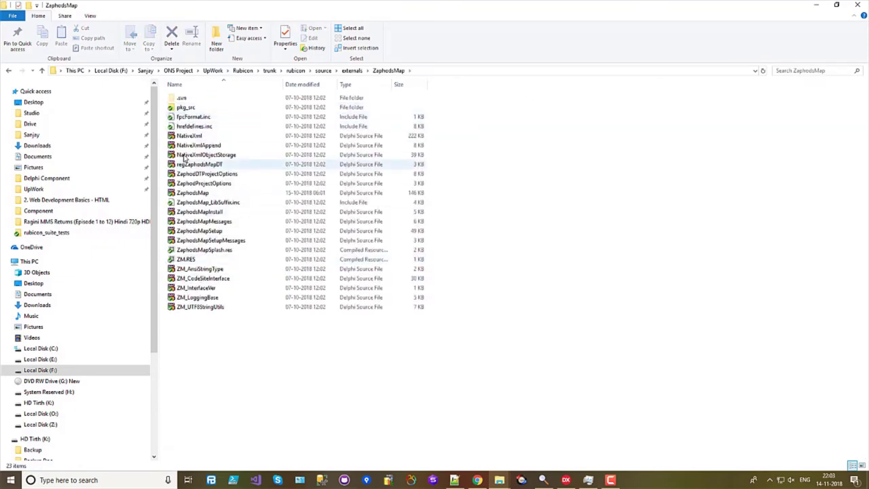
- Switch back to Delphi and close the Directories dialog and the library options
{"action": "left_click", "coordinate": [566, 480]}
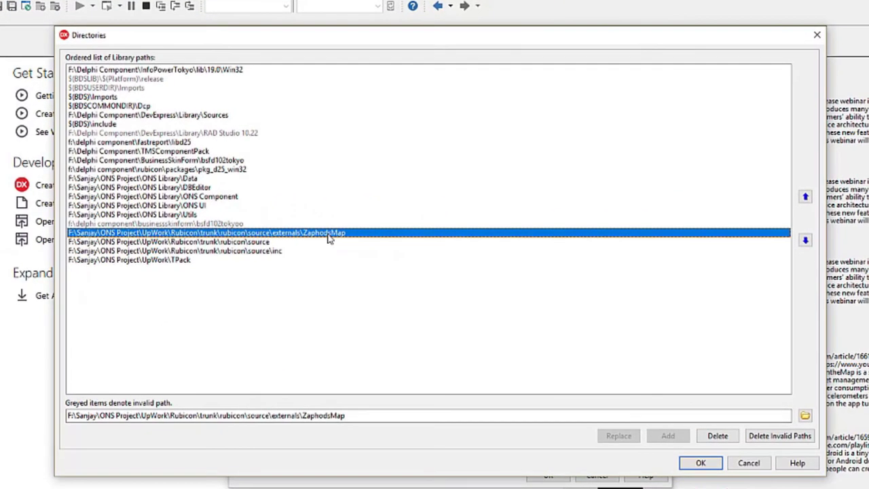
{"action": "key", "text": "Return"}
{"action": "left_click", "coordinate": [502, 383]}
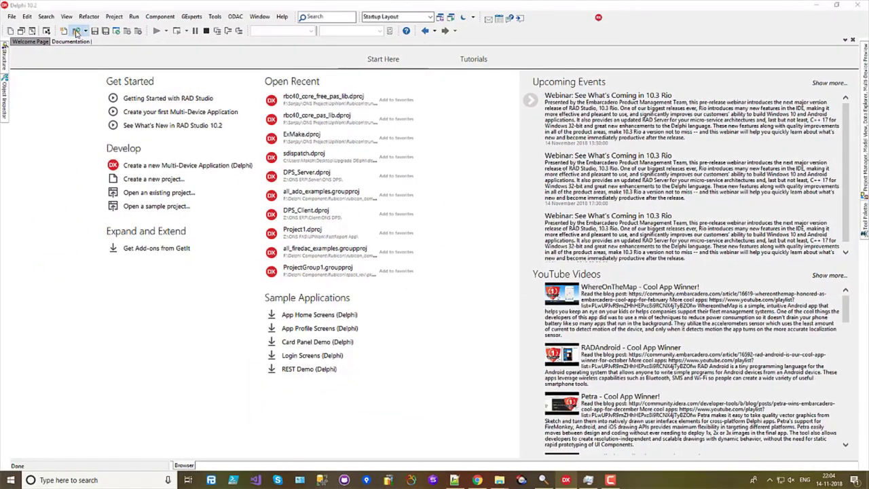
- Open the ExMake Delphi project from UpWork\Rubicon\trunk\rubicon_demos\demo_m_ado
{"action": "left_click", "coordinate": [76, 31]}
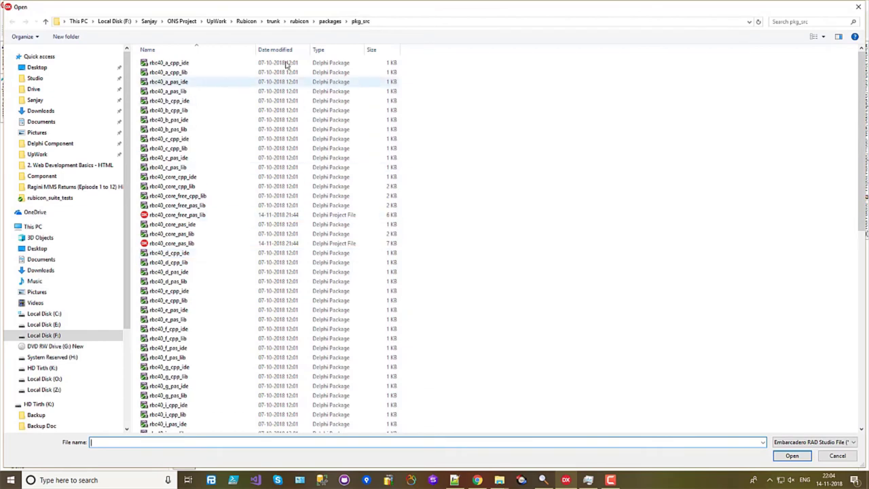
{"action": "left_click", "coordinate": [246, 21]}
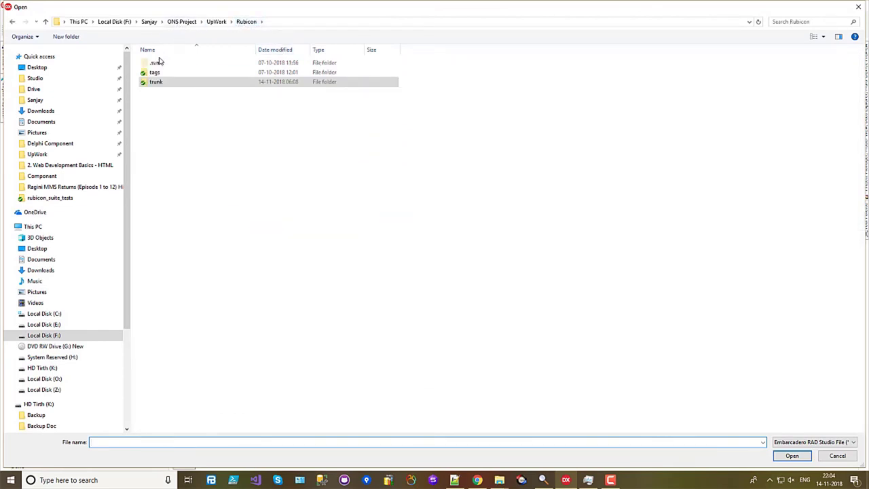
{"action": "left_click", "coordinate": [158, 83]}
{"action": "double_click", "coordinate": [157, 83]}
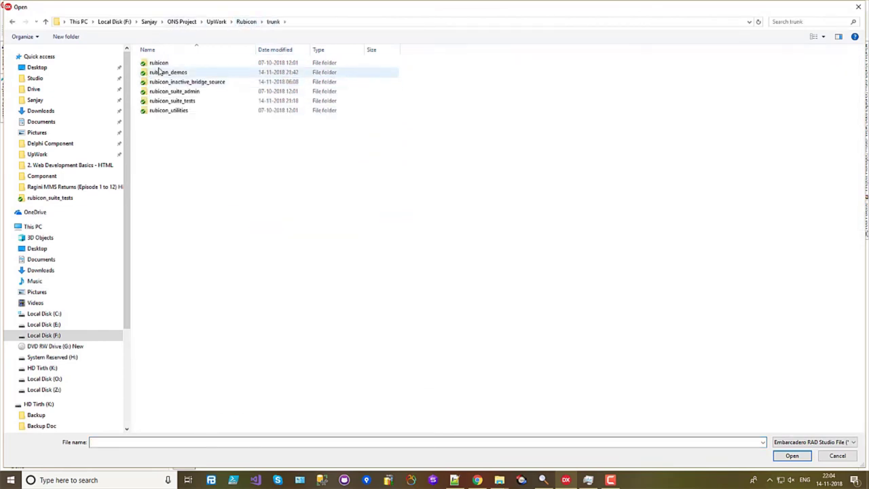
{"action": "double_click", "coordinate": [169, 75]}
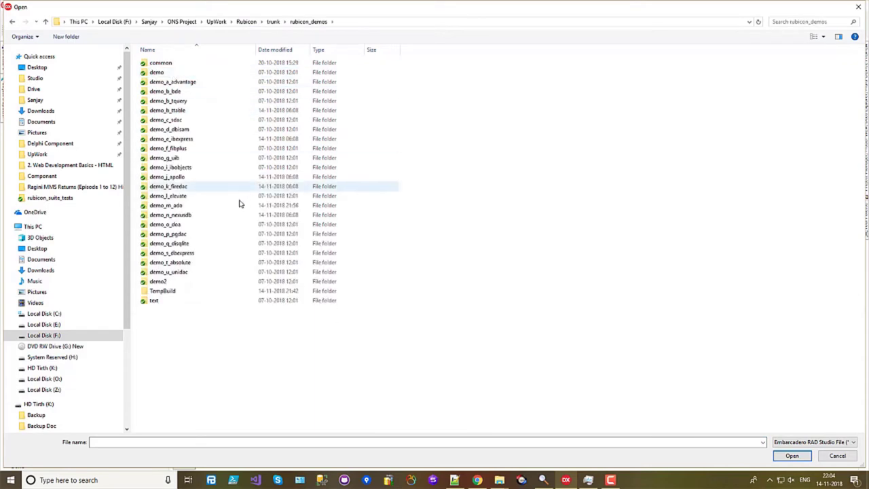
{"action": "double_click", "coordinate": [170, 205]}
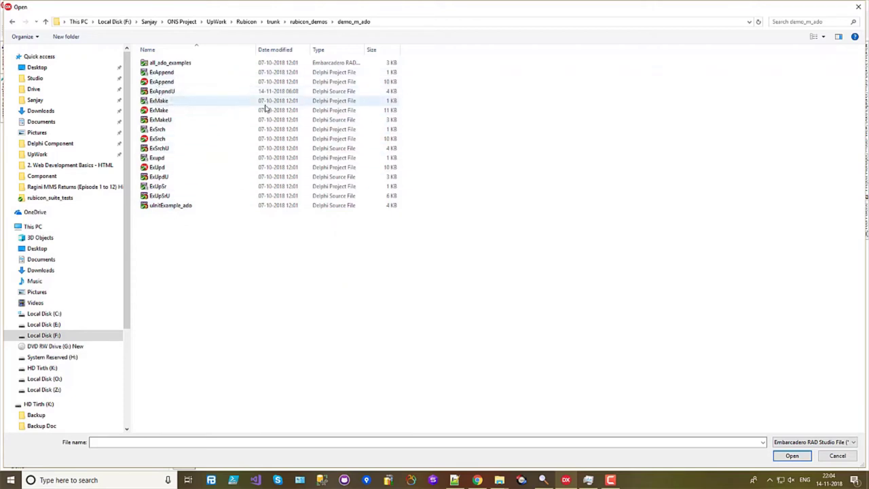
{"action": "left_click", "coordinate": [160, 112]}
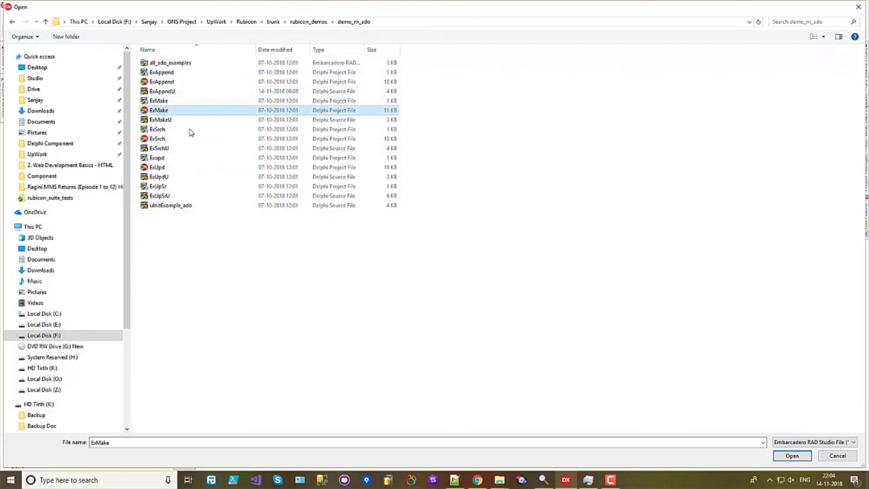
{"action": "left_click", "coordinate": [791, 455]}
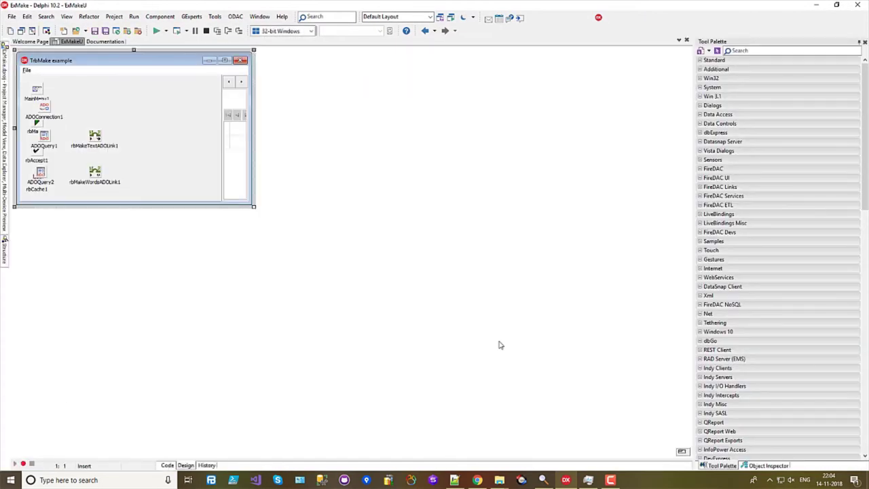
- Build the ExMake project for 32-bit Windows and run it
{"action": "left_click", "coordinate": [114, 16]}
{"action": "left_click", "coordinate": [145, 159]}
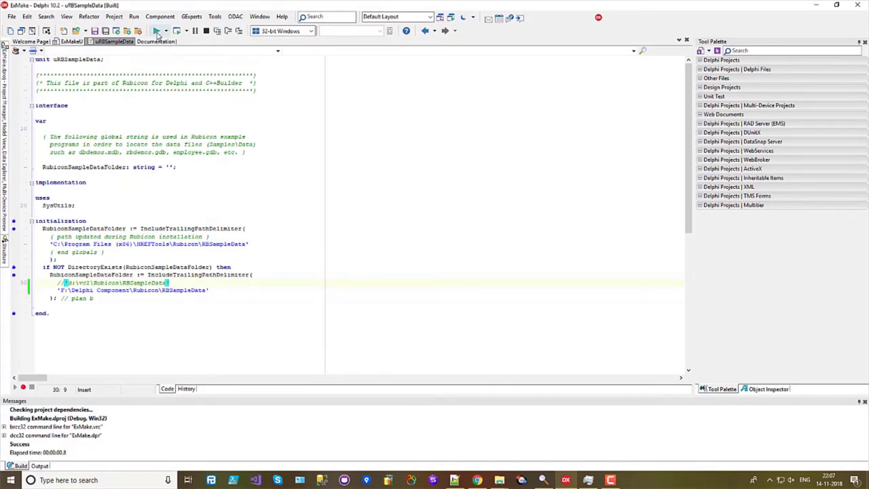
{"action": "left_click", "coordinate": [157, 31]}
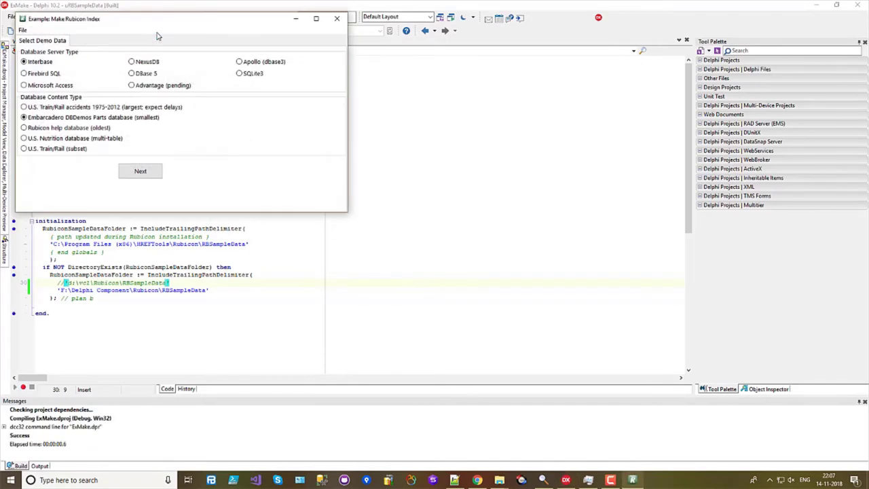
- Make the words index using Microsoft Access as database server and the Embarcadero DBDemos Parts database as content
{"action": "left_click_drag", "start_coordinate": [151, 25], "coordinate": [365, 100]}
{"action": "left_click", "coordinate": [419, 202]}
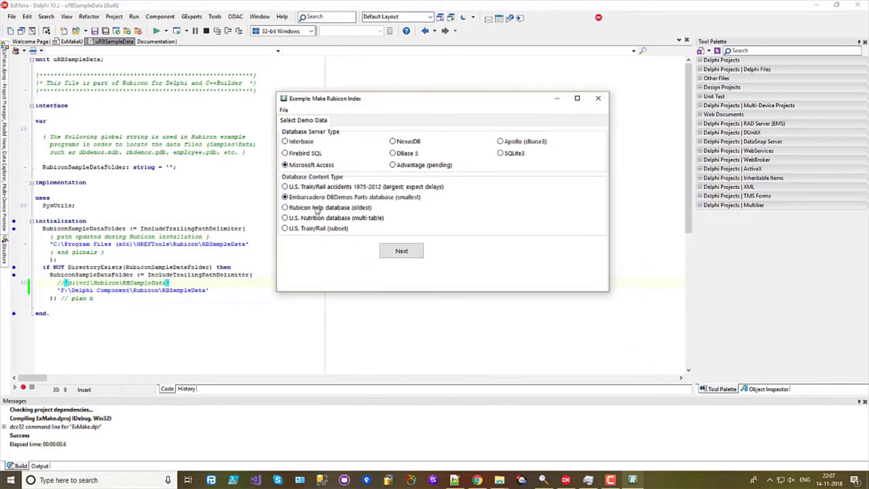
{"action": "left_click", "coordinate": [401, 252]}
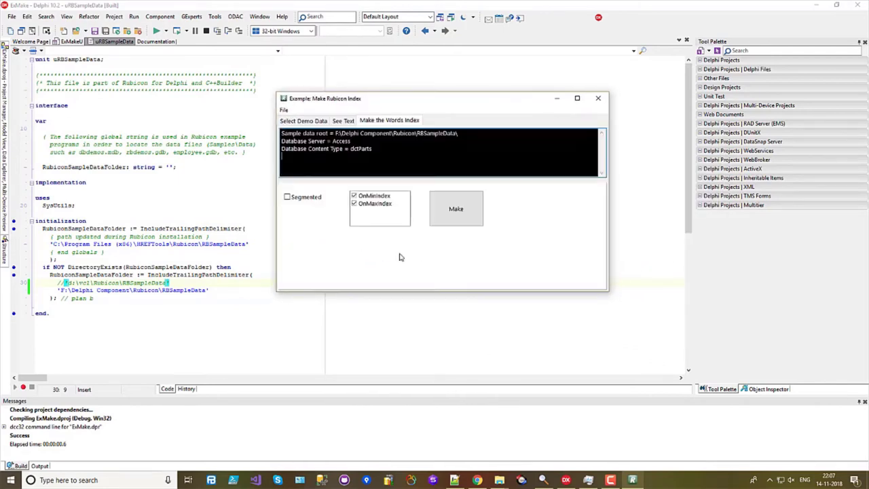
{"action": "left_click", "coordinate": [452, 214]}
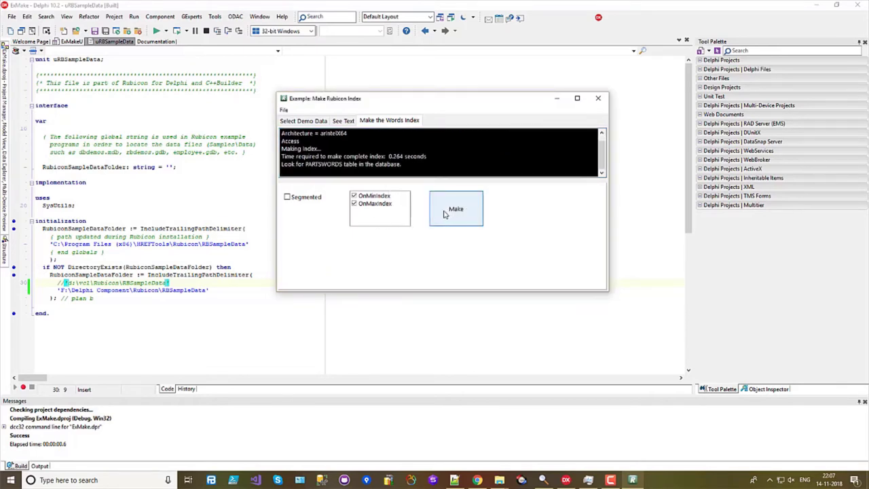
- Make the words index again with Segmented enabled, and return to the demo data selection
{"action": "left_click", "coordinate": [291, 198]}
{"action": "left_click", "coordinate": [451, 207]}
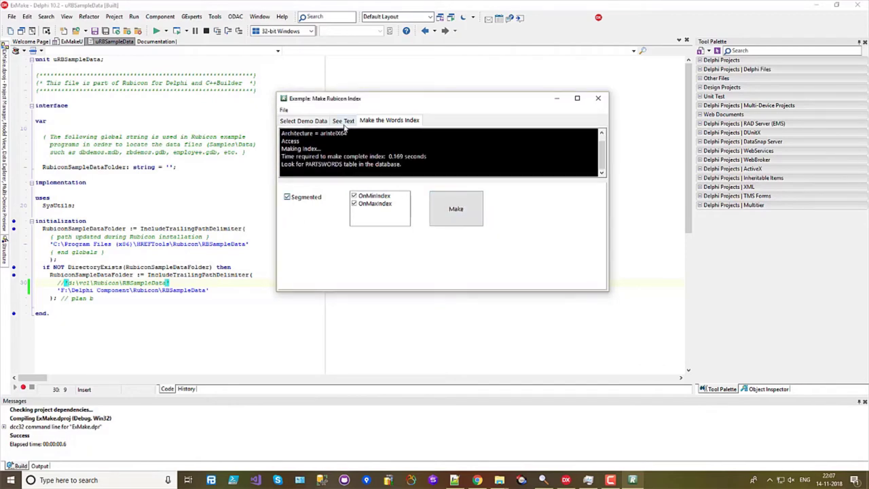
{"action": "left_click", "coordinate": [344, 121]}
{"action": "left_click", "coordinate": [312, 123]}
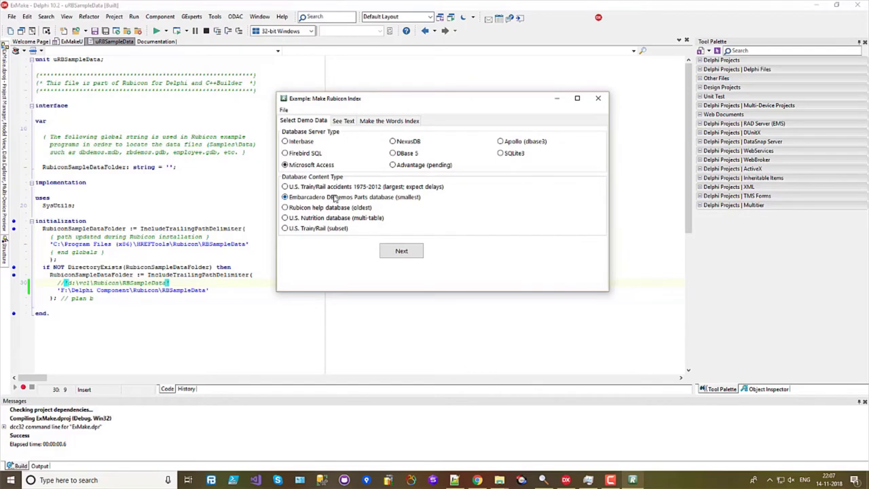